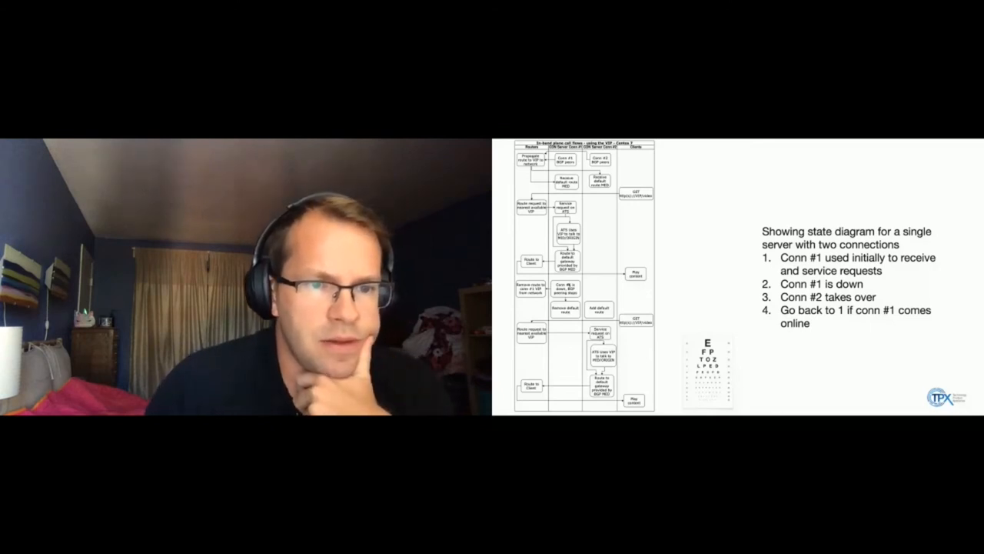
- Advance to the Detailed Design slide, then step back to the state diagram slide
left_click(562, 290)
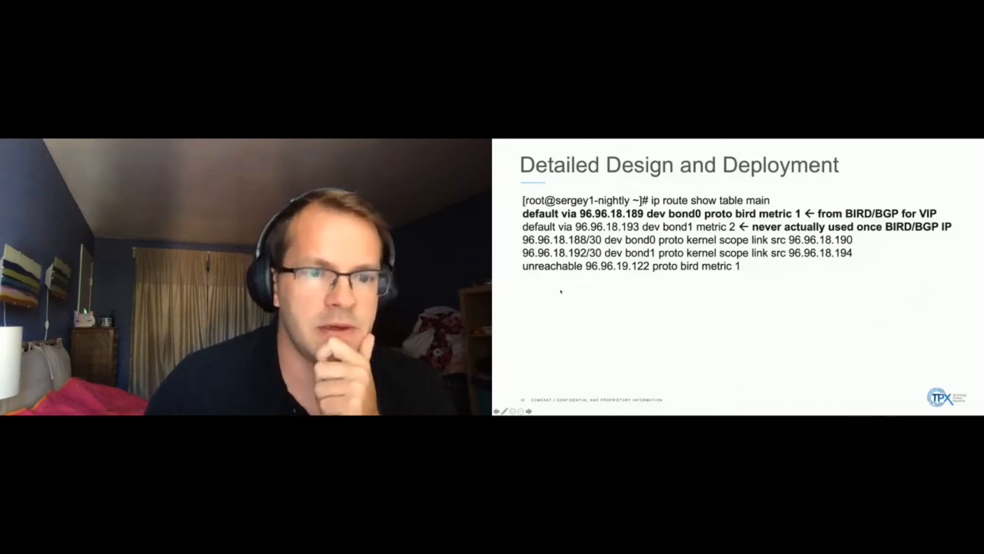
key("Left")
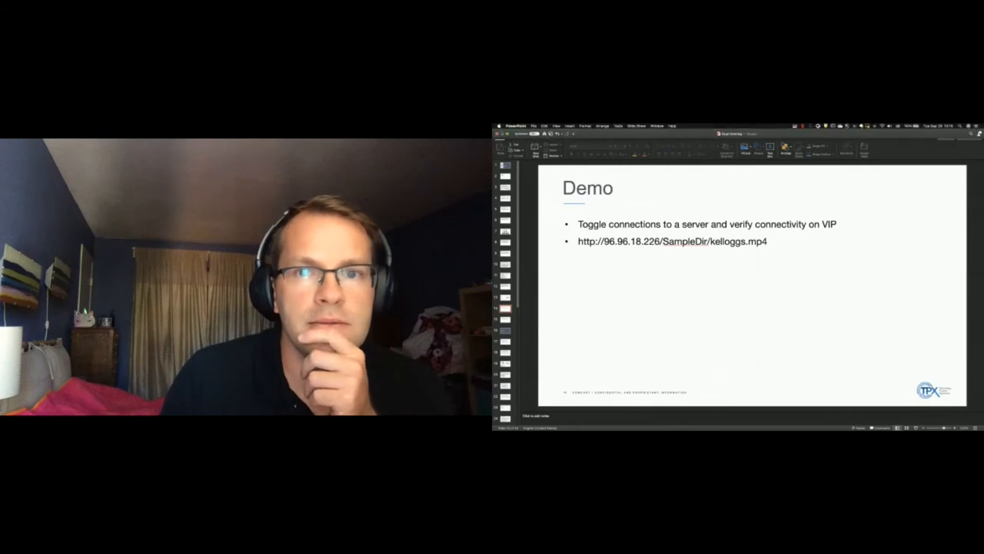
- Leave full screen, minimize PowerPoint, and bring up the Traffic Portal server form in Chrome
left_click(507, 133)
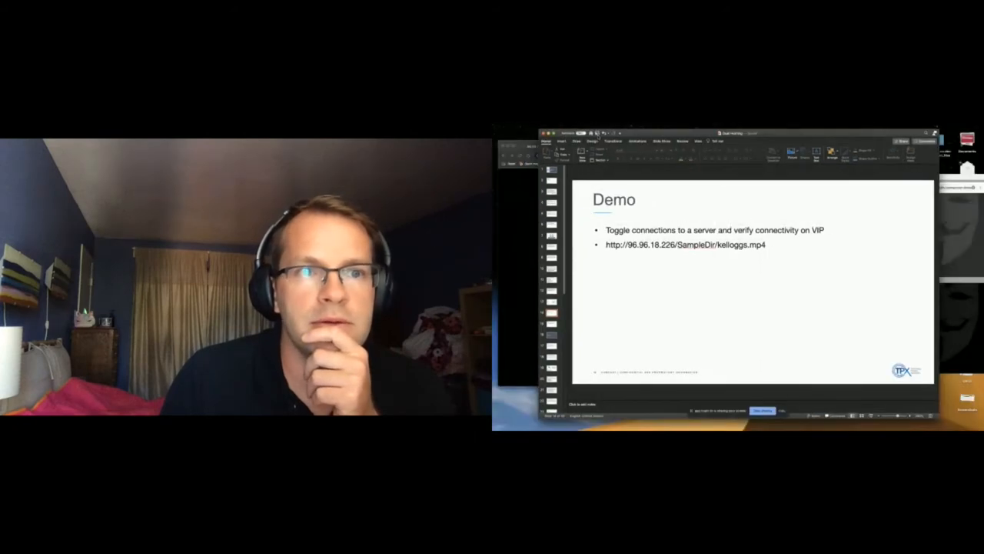
key("super+m")
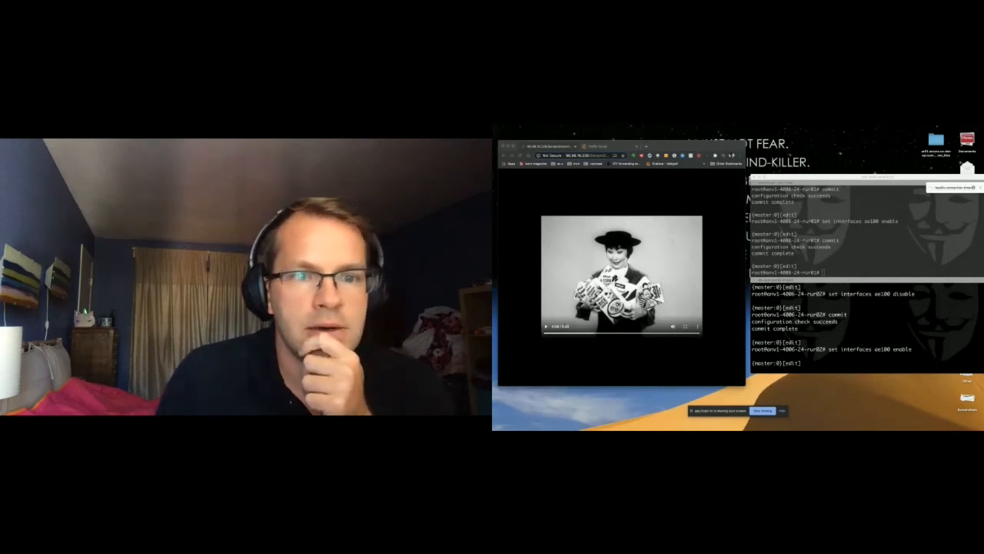
left_click(552, 315)
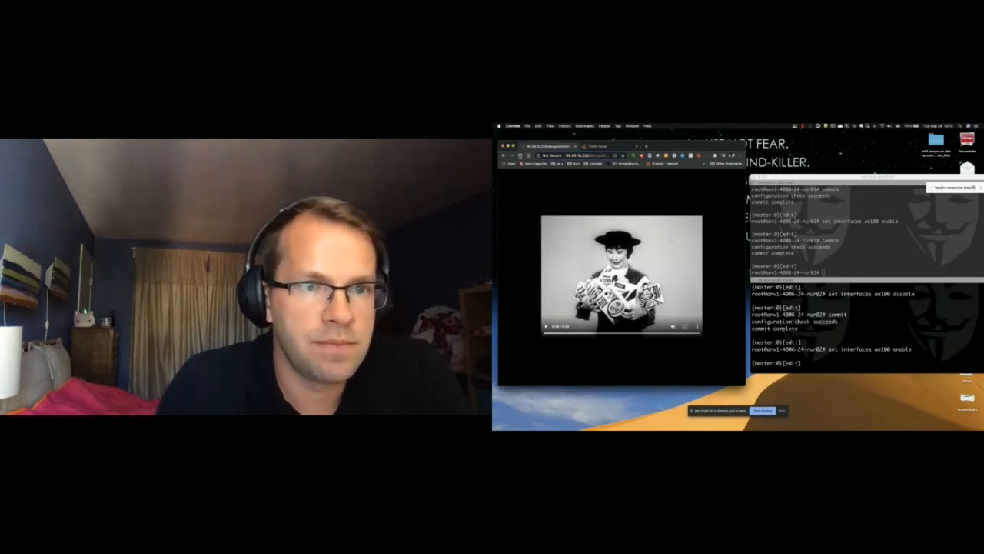
left_click(599, 146)
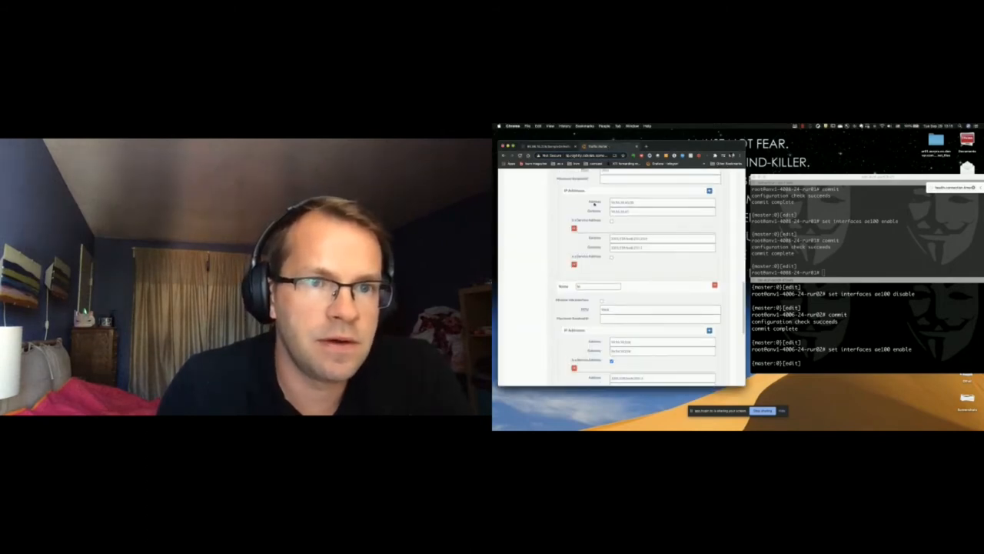
scroll(594, 203, "up", 5)
scroll(593, 202, "up", 5)
scroll(594, 202, "up", 5)
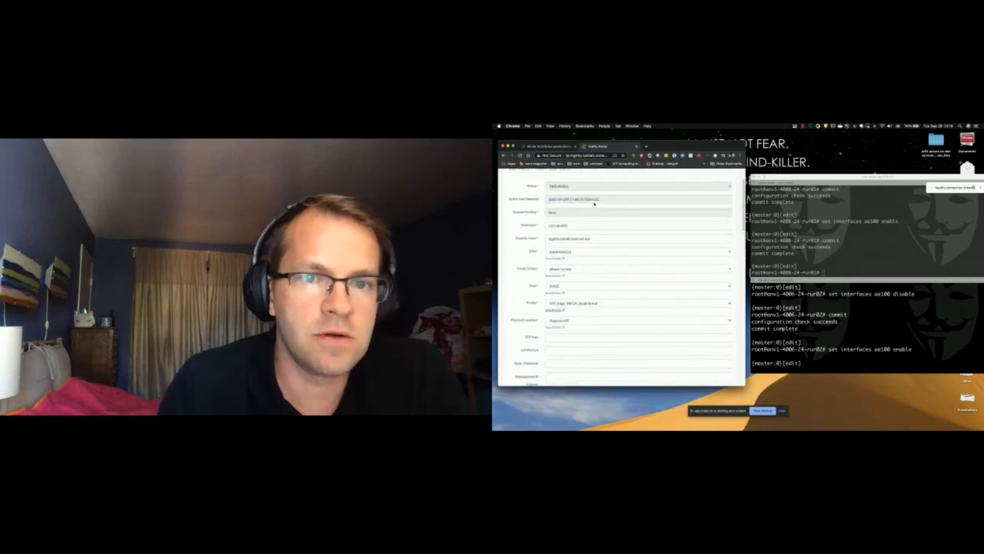
scroll(594, 203, "up", 5)
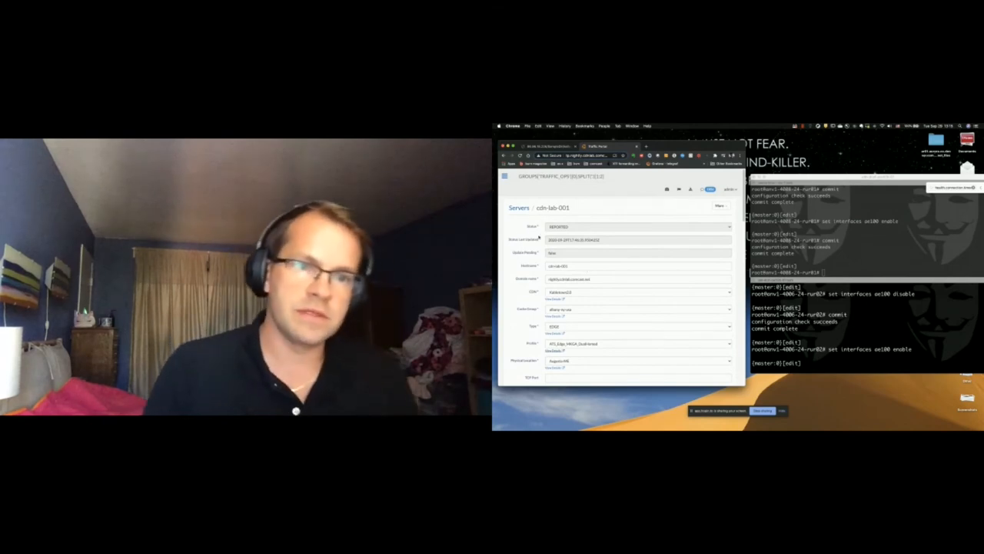
scroll(525, 224, "down", 3)
scroll(530, 223, "down", 5)
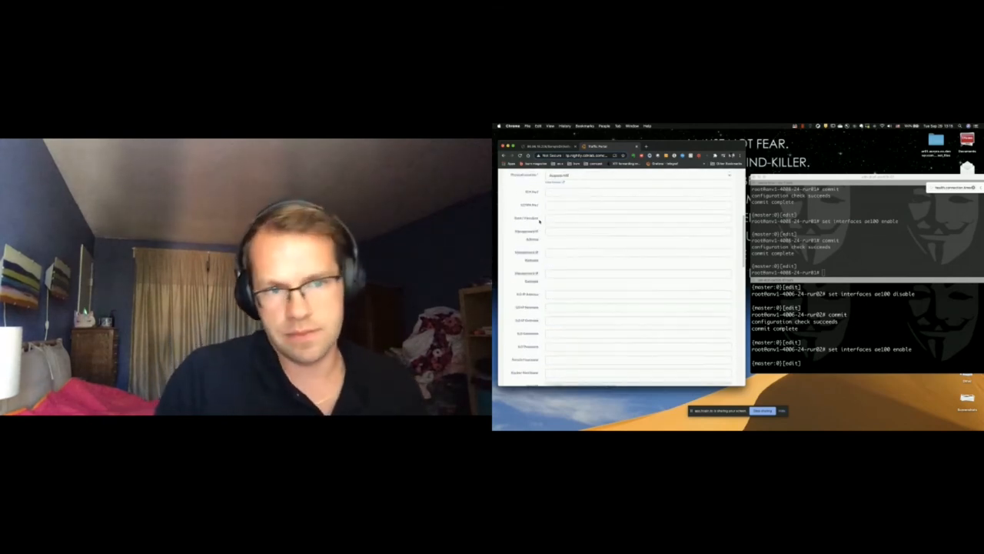
scroll(539, 222, "down", 5)
scroll(539, 222, "down", 2)
scroll(539, 222, "down", 1)
scroll(539, 222, "down", 1)
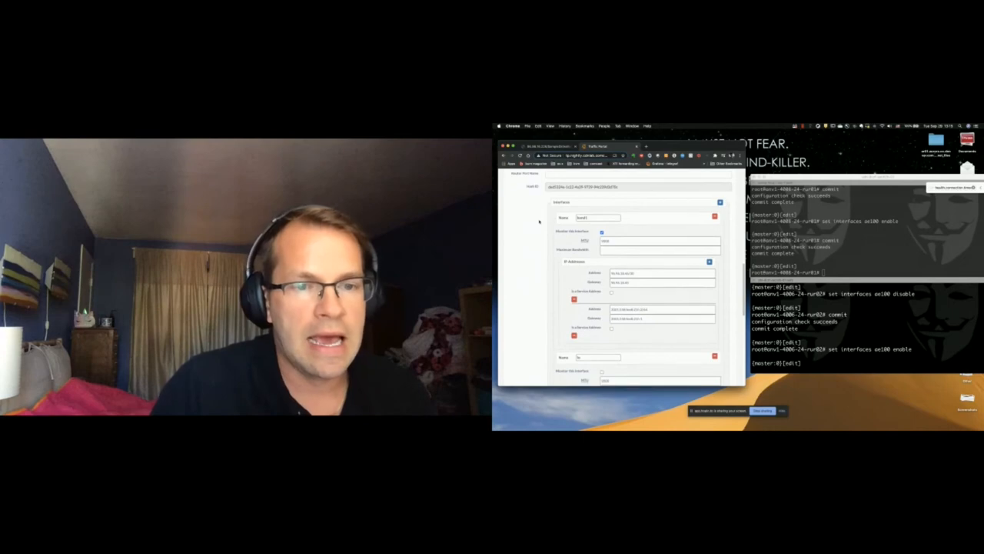
scroll(539, 222, "down", 1)
scroll(546, 213, "down", 1)
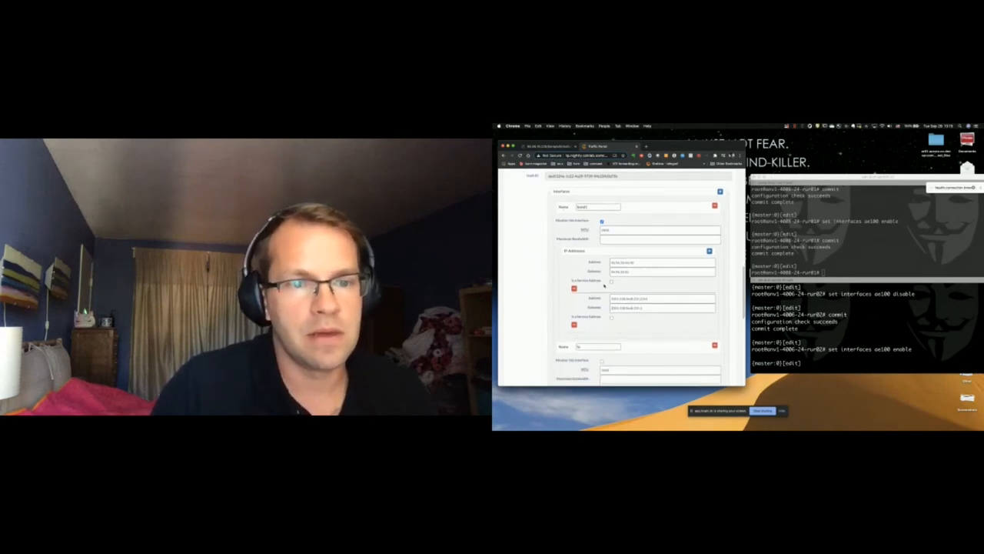
scroll(572, 279, "down", 3)
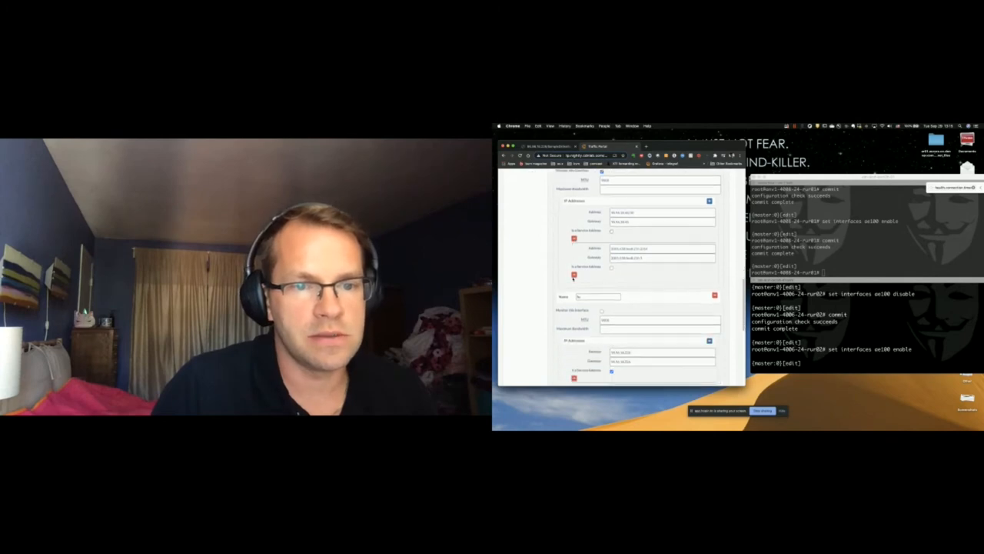
scroll(573, 279, "down", 3)
scroll(572, 279, "down", 3)
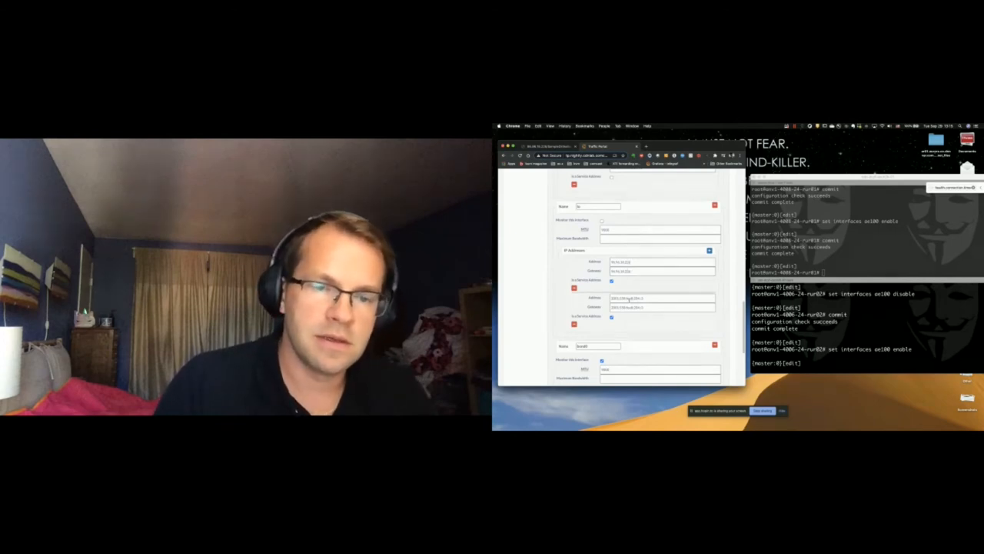
scroll(630, 262, "down", 2)
scroll(572, 303, "up", 1)
scroll(572, 303, "up", 1)
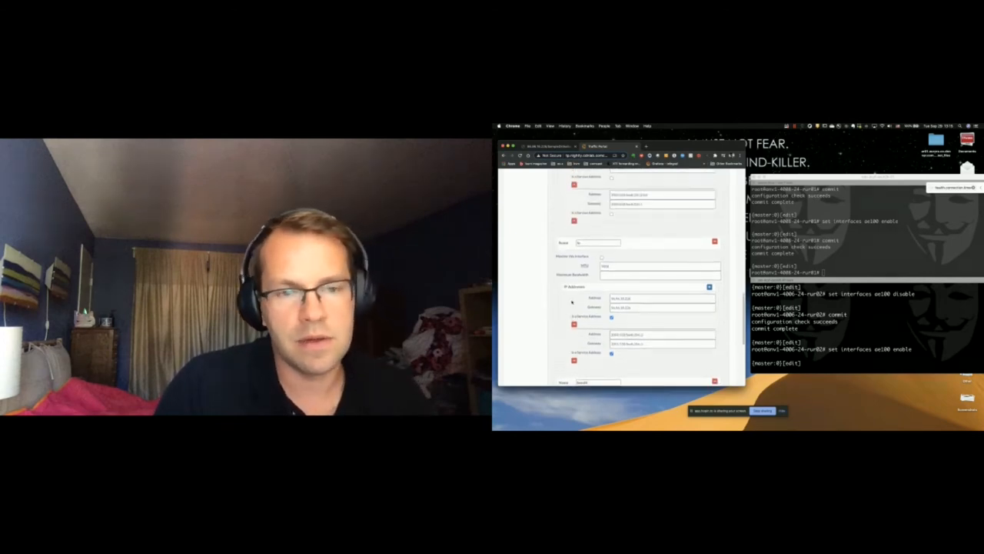
scroll(572, 303, "up", 1)
scroll(573, 305, "up", 1)
scroll(573, 303, "down", 1)
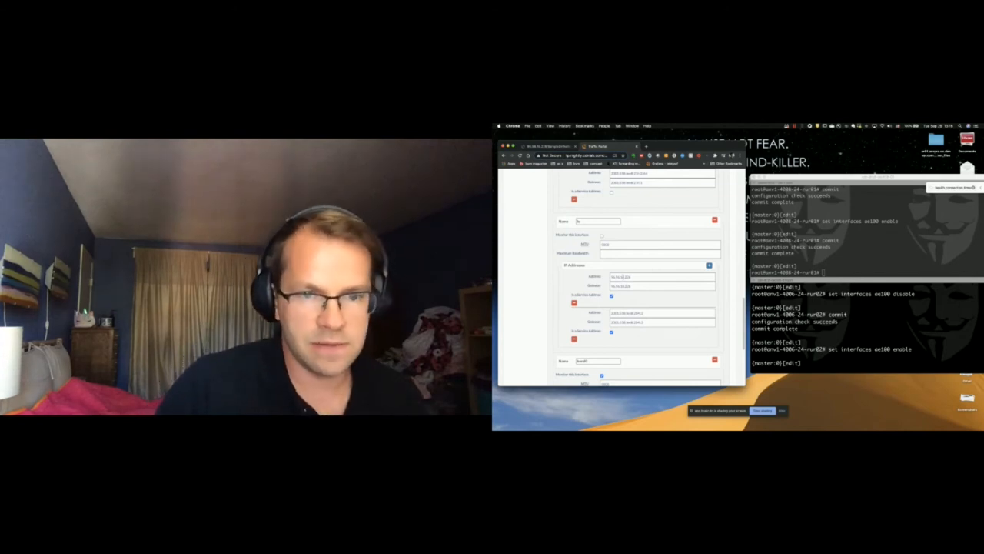
scroll(622, 276, "down", 2)
scroll(619, 281, "down", 1)
scroll(616, 289, "down", 2)
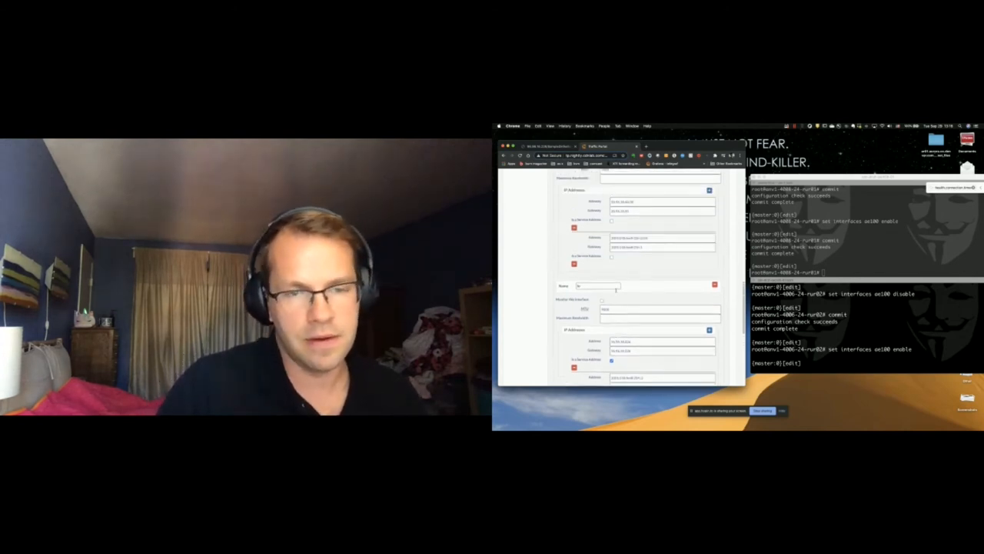
scroll(615, 290, "up", 2)
scroll(613, 296, "up", 2)
scroll(611, 301, "up", 1)
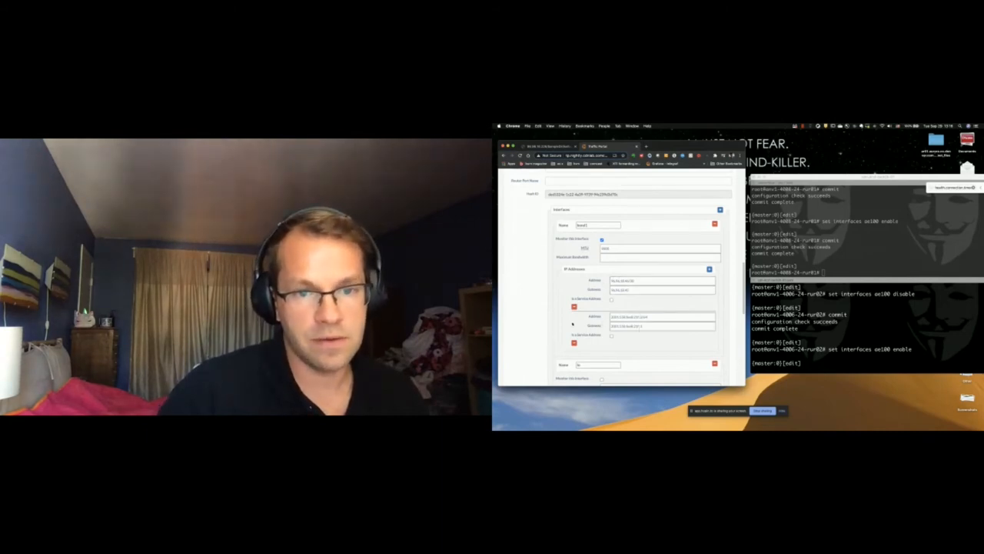
scroll(572, 324, "down", 2)
scroll(585, 307, "down", 2)
scroll(615, 292, "down", 2)
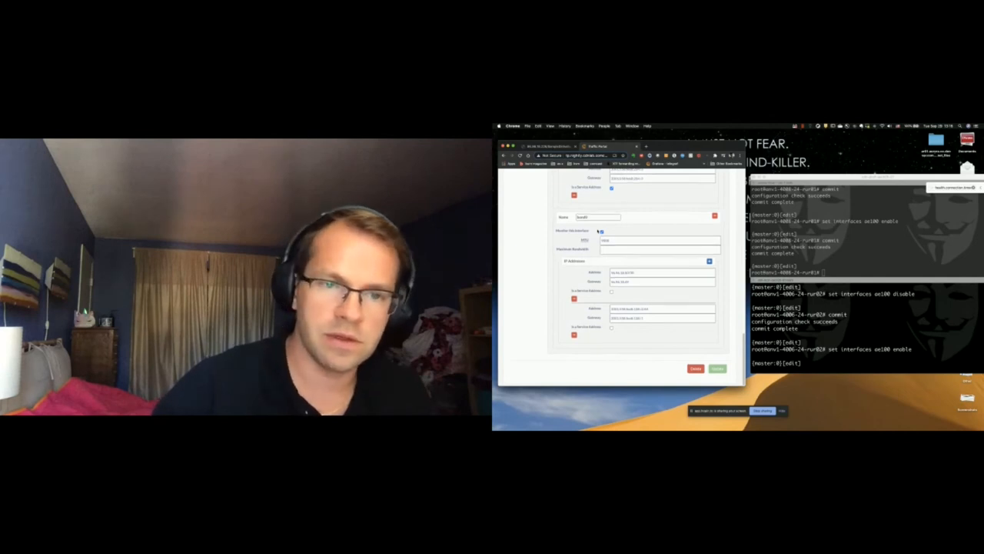
scroll(599, 231, "up", 5)
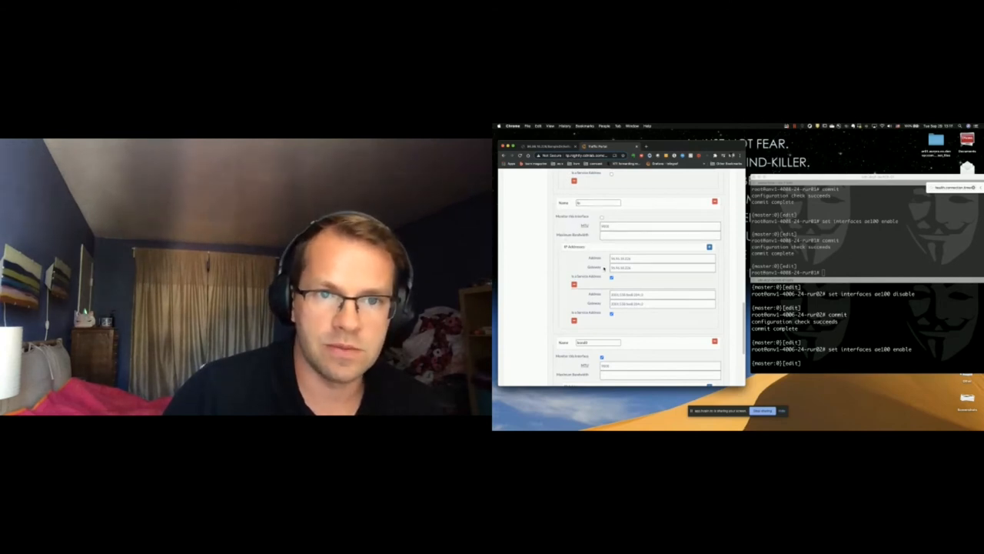
scroll(604, 268, "down", 2)
scroll(607, 277, "down", 1)
scroll(611, 288, "down", 2)
scroll(619, 306, "down", 2)
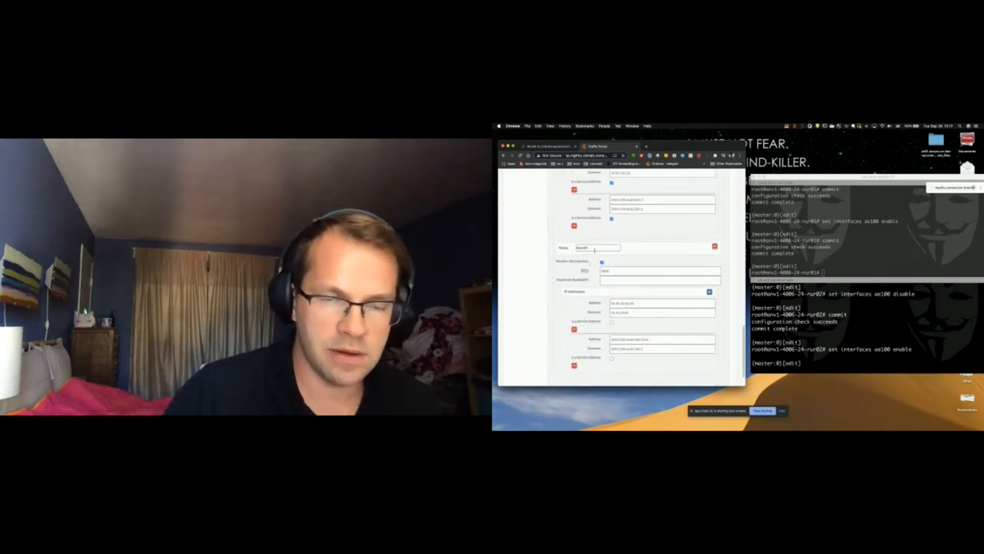
scroll(601, 262, "down", 2)
scroll(598, 258, "down", 2)
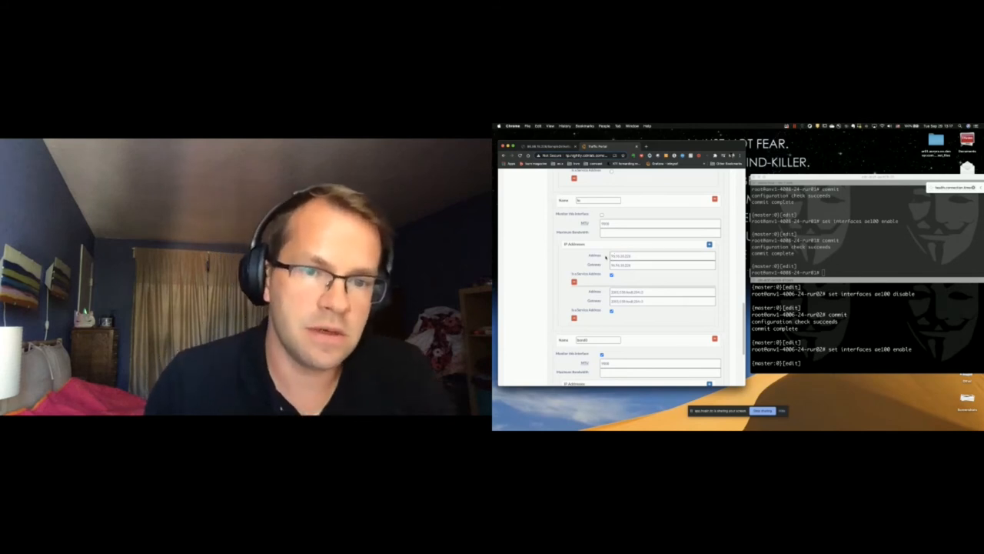
- Select the lo interface address in the server form and return to the video page
left_click_drag(611, 255, 636, 255)
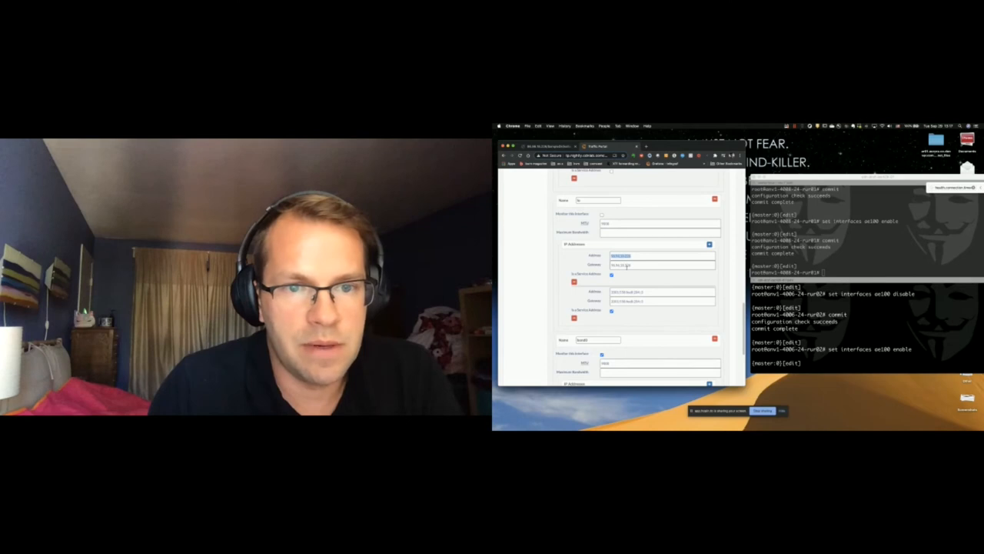
left_click(541, 145)
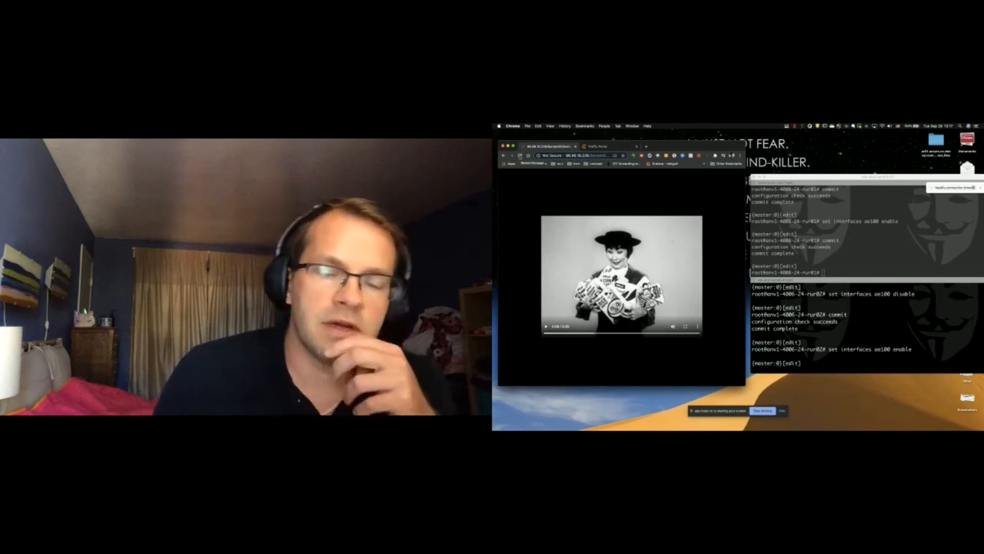
- Start the cereal video playing and bring the router terminal forward
left_click(520, 156)
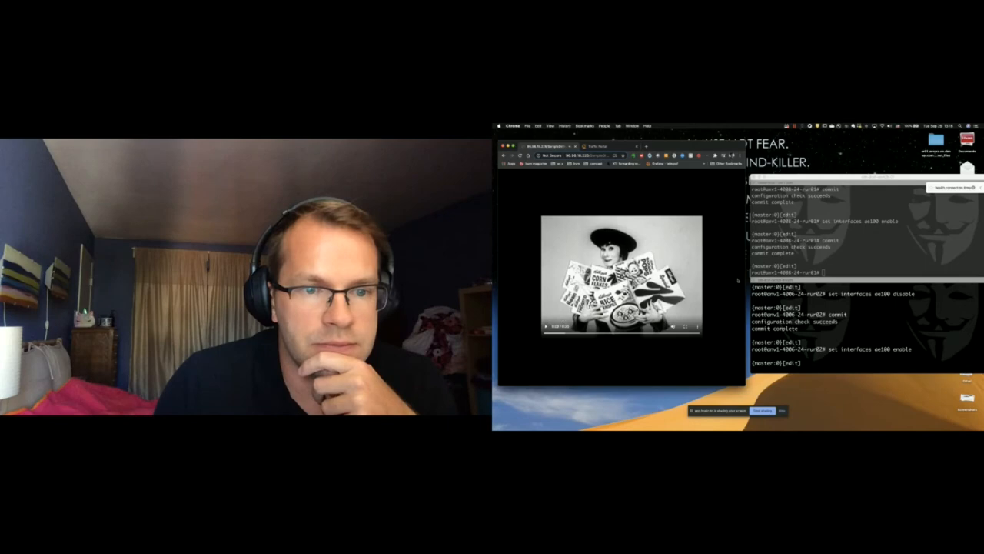
left_click(821, 251)
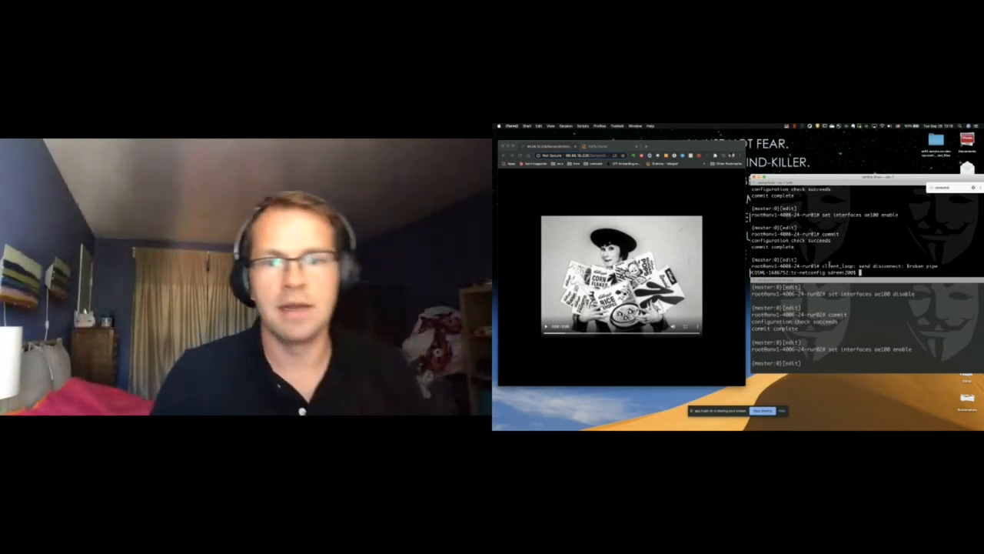
- Switch the upper terminal to the rur01 router session
key("super+grave")
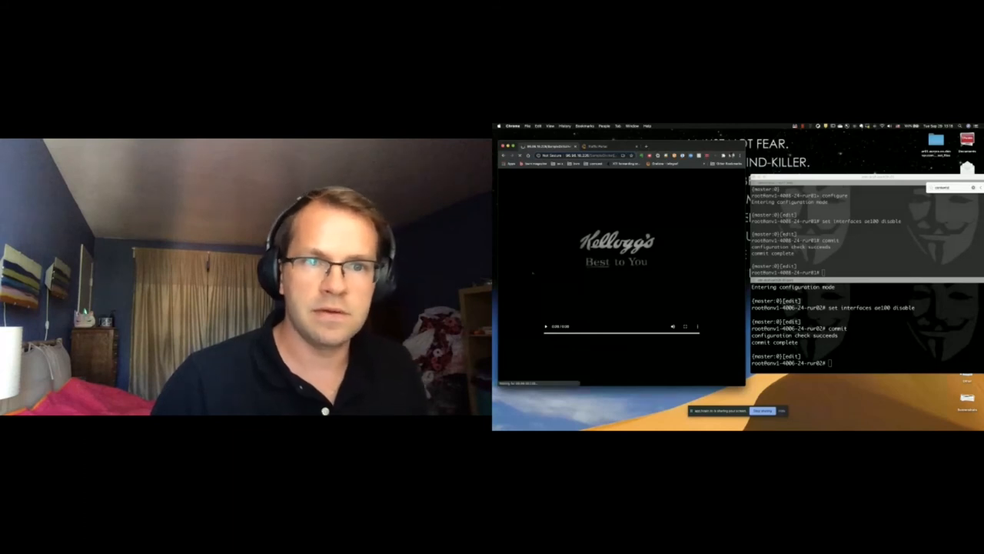
- Recall 'set interfaces ae100 disable', change it to 'enable' and run it on the first router
left_click(917, 246)
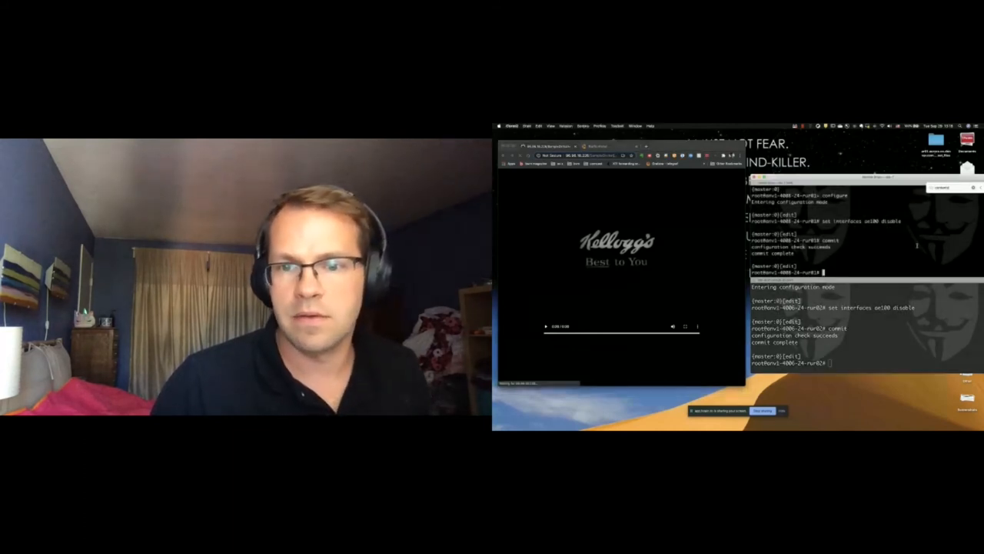
key("Up")
key("Up")
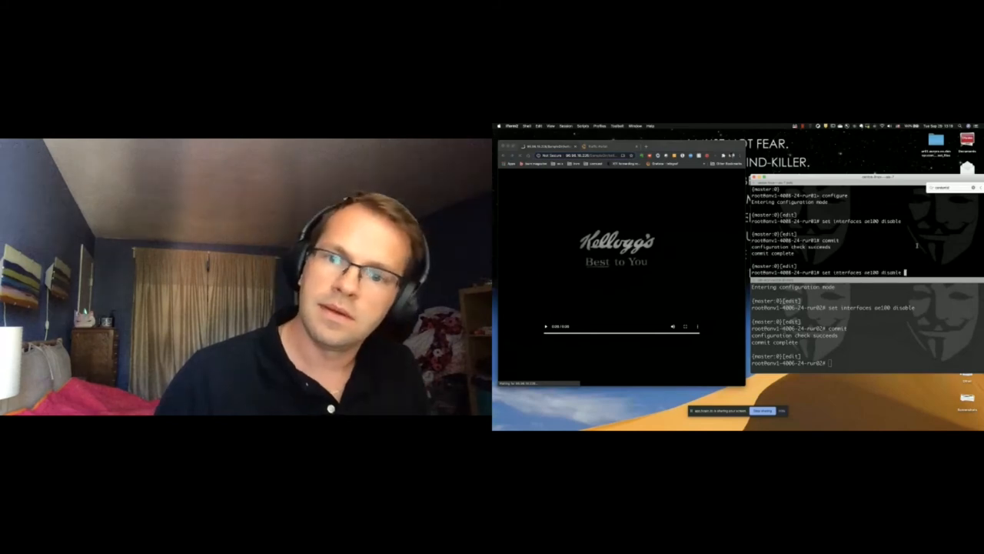
key("BackSpace")
key("BackSpace")
key("BackSpace")
type("en")
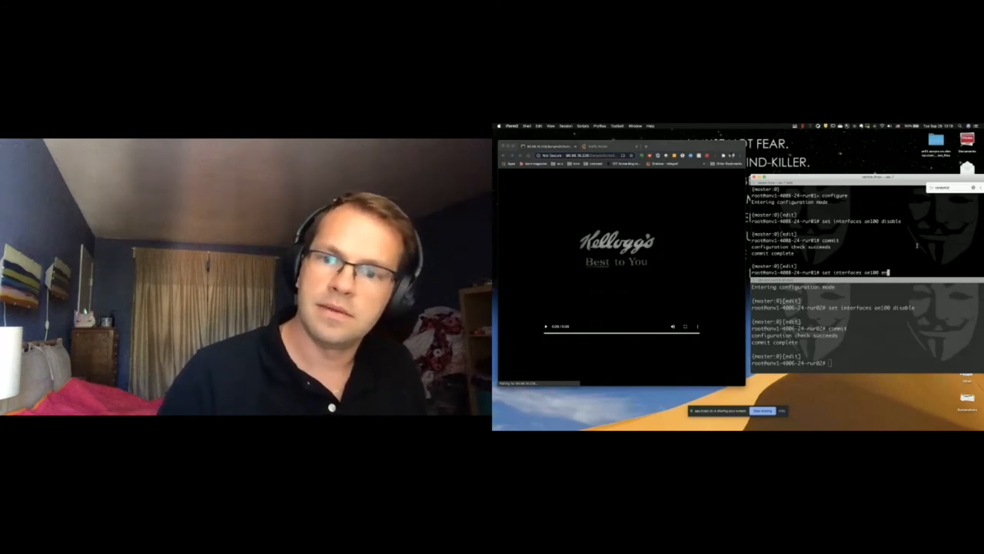
key("Return")
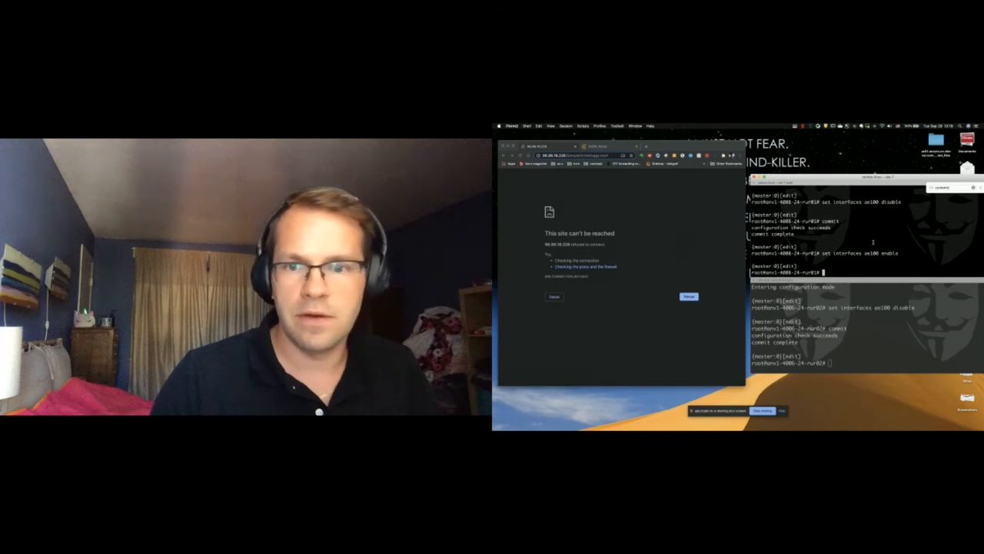
type("mmit")
- Commit the ae100 enable change and reload the video page until it streams again
key("Return")
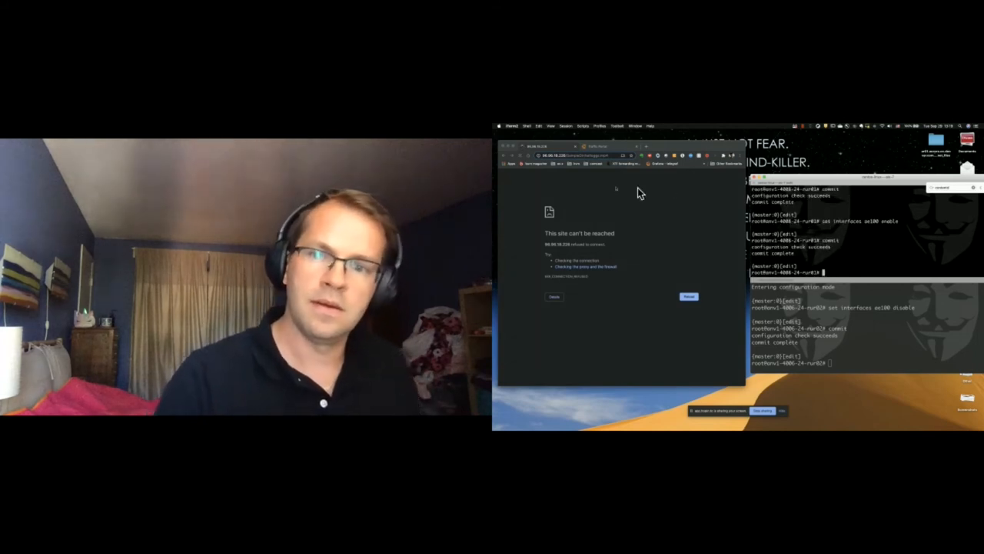
key("super+r")
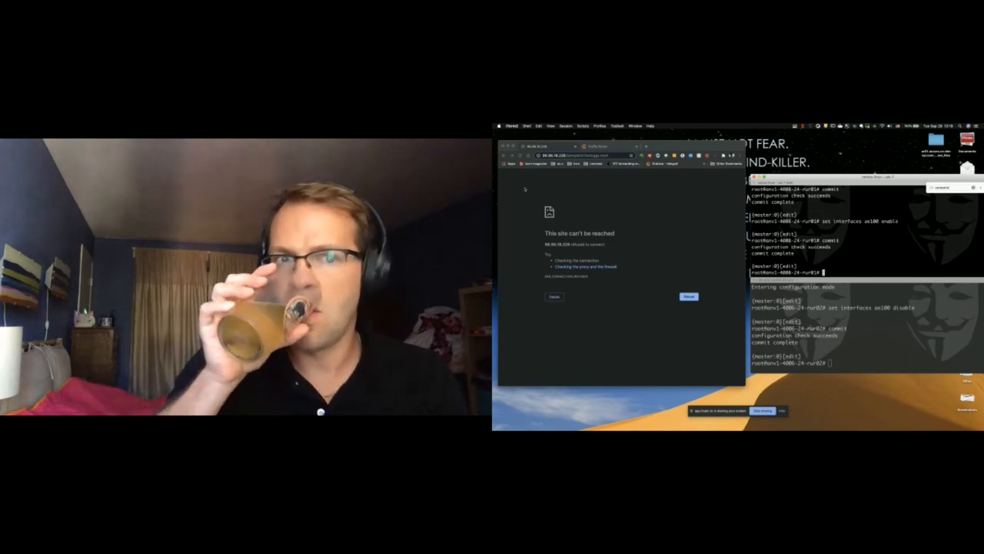
left_click(520, 155)
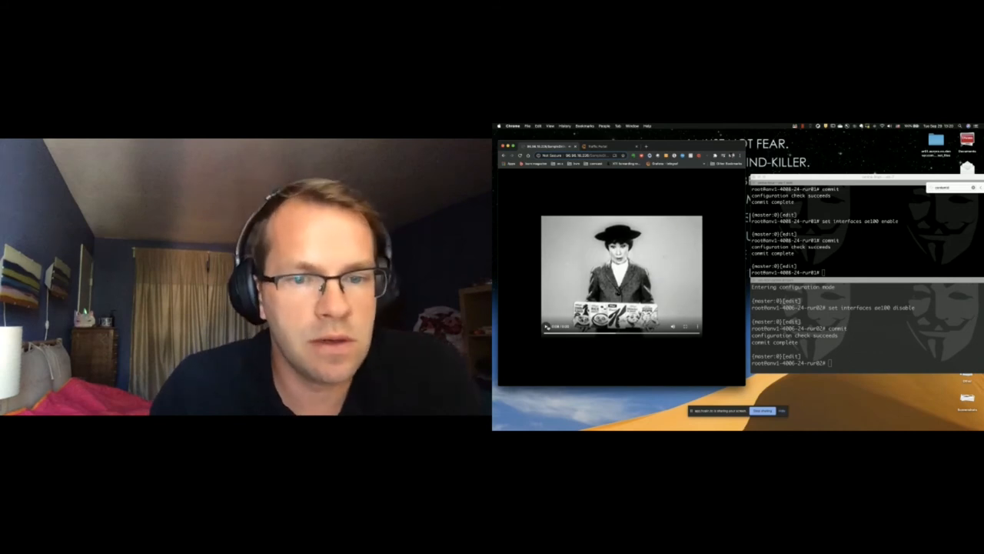
- Return focus to the router terminal on the way back to the Future Work slide
key("super+Tab")
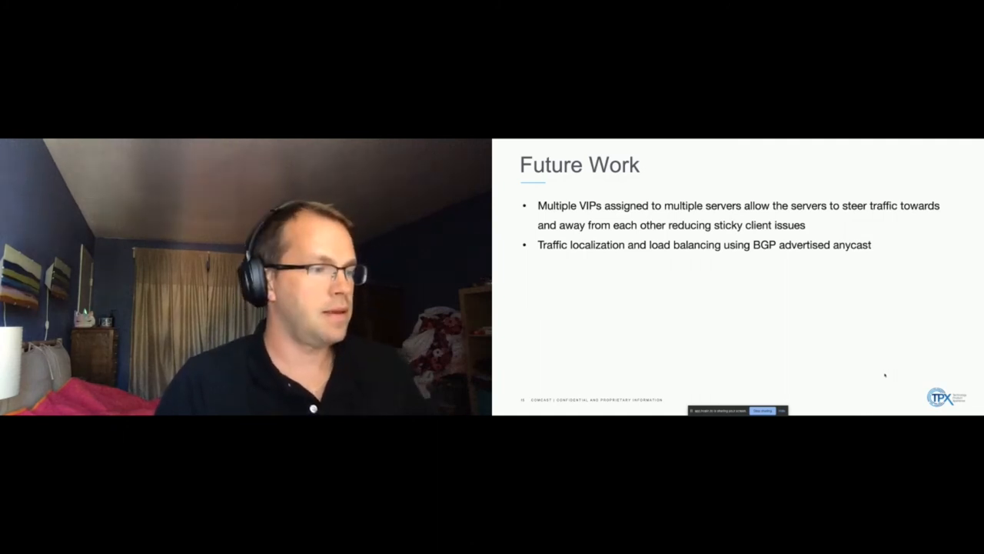
- Exit the slideshow to the normal editing view on the Future Work slide
key("Escape")
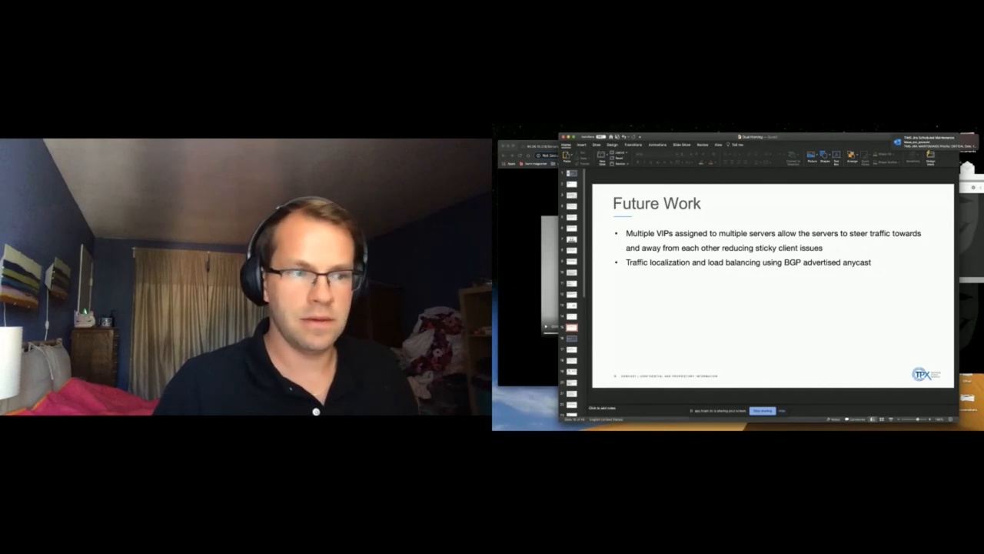